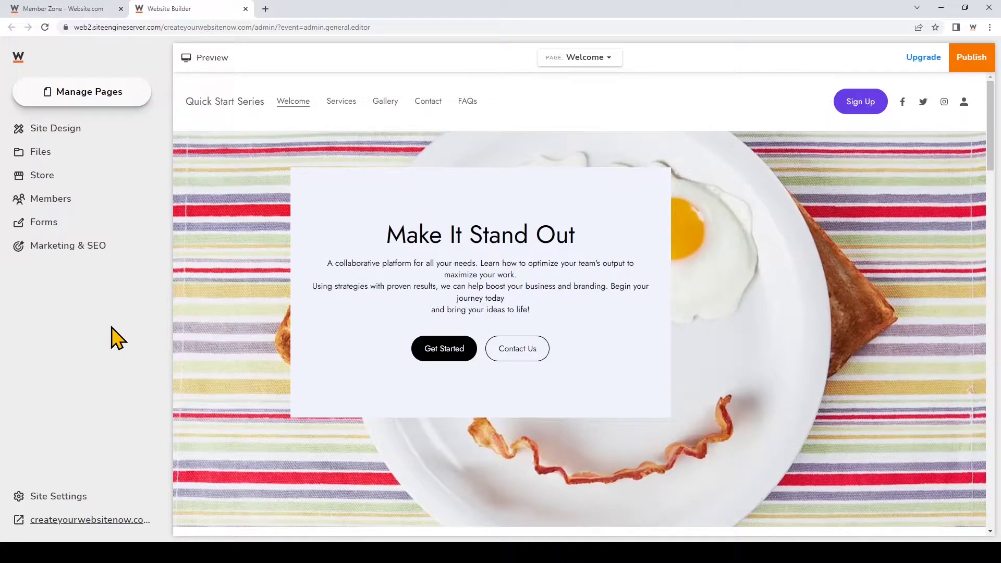
- Open Manage Pages to list the site's five pages: Welcome, Services, Gallery, Contact and FAQs
click(121, 113)
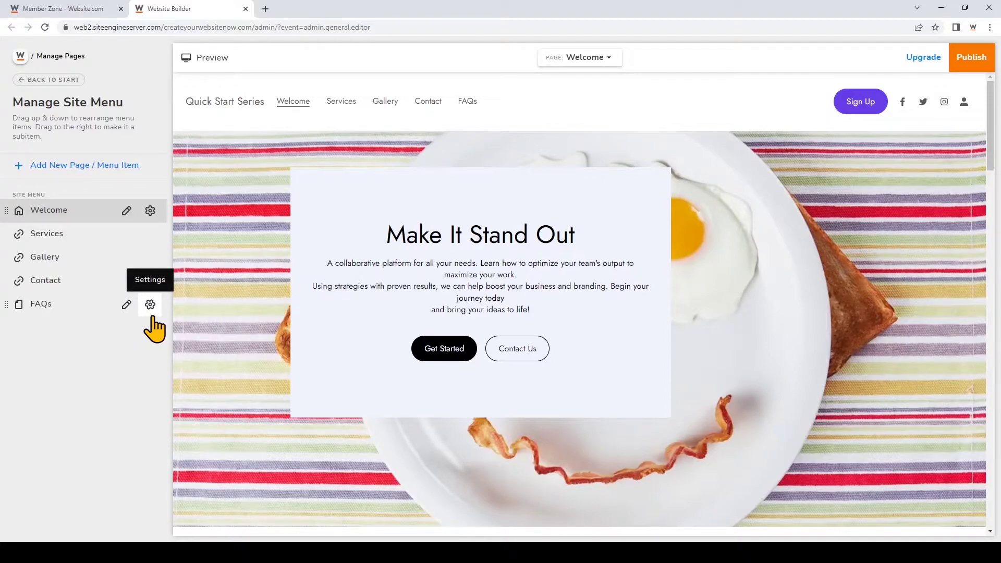
click(151, 305)
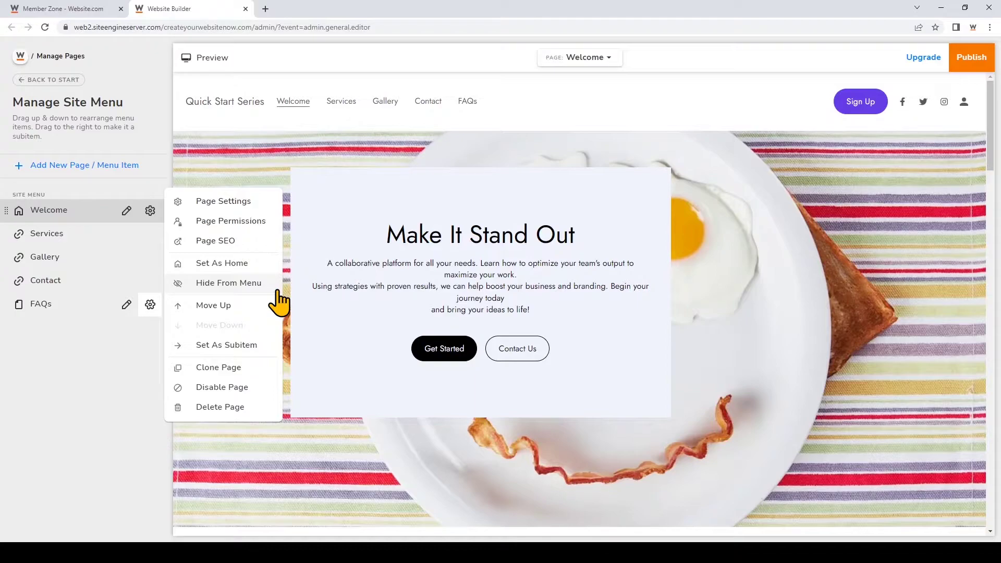
click(276, 291)
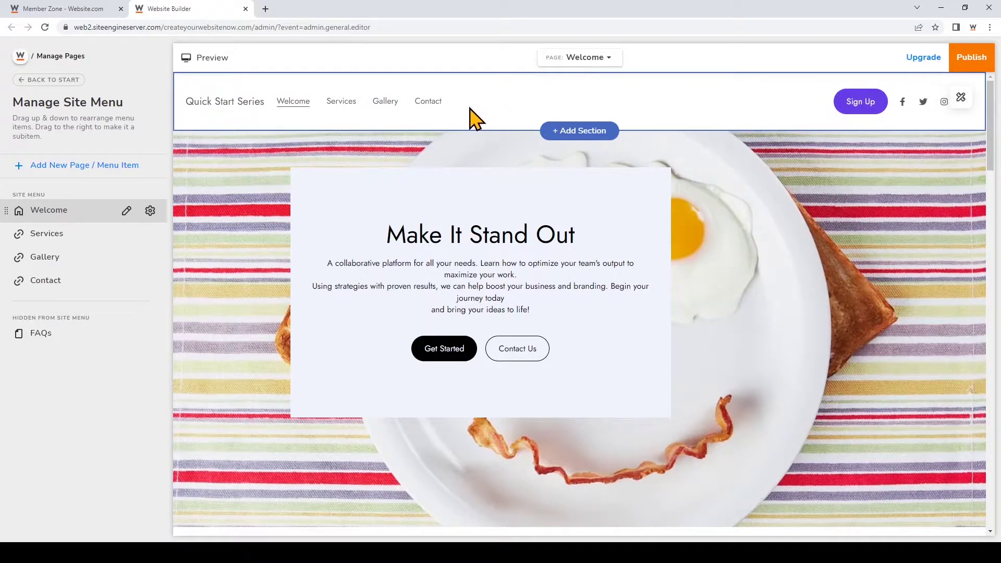
click(150, 334)
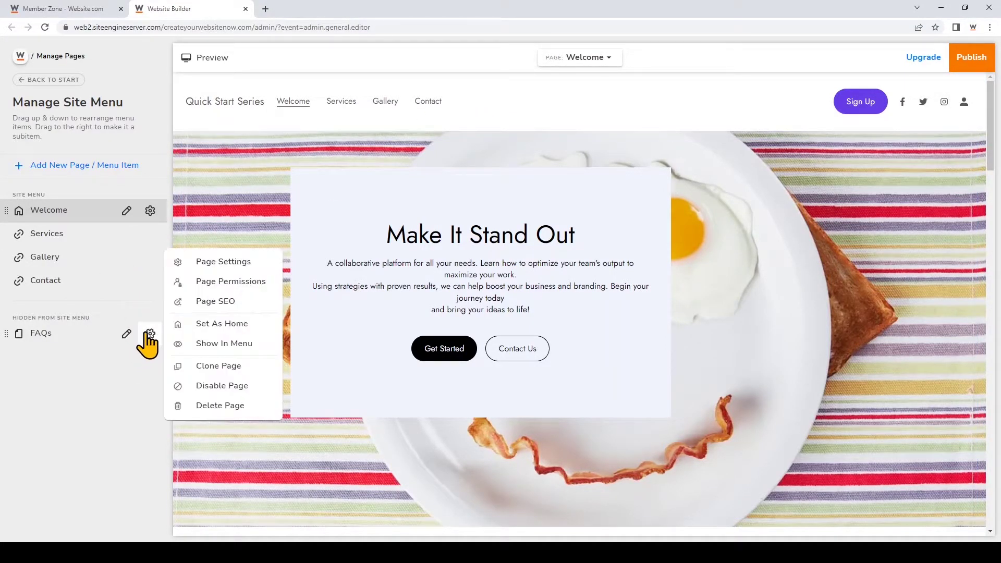
click(246, 345)
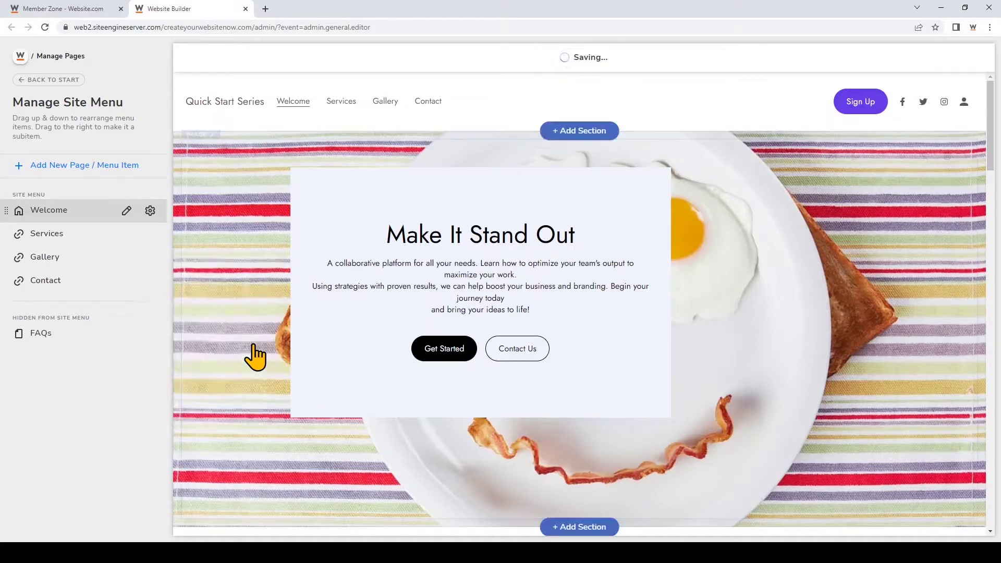
click(151, 304)
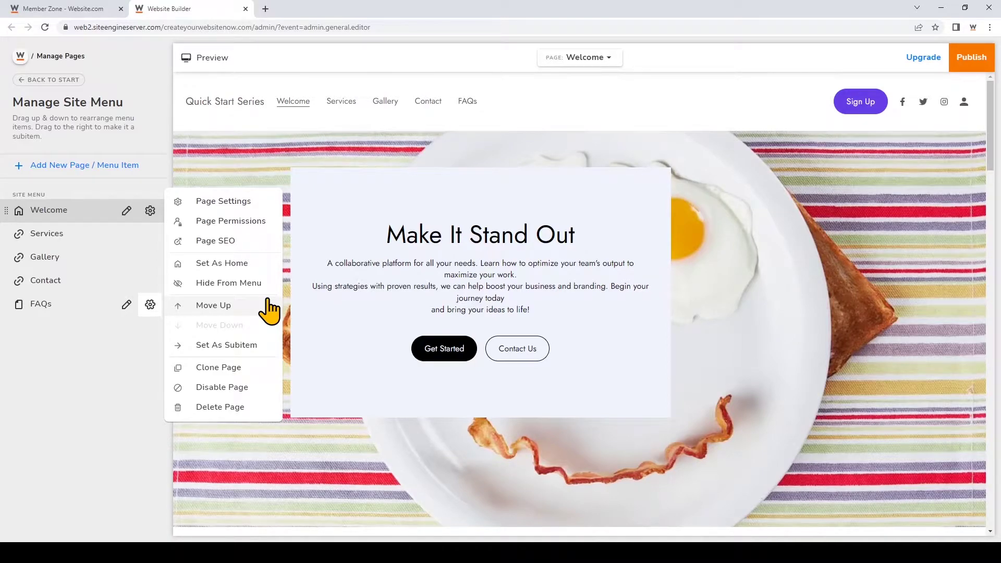
- Move FAQs above Contact, then nest Contact as a subitem under FAQs
click(267, 304)
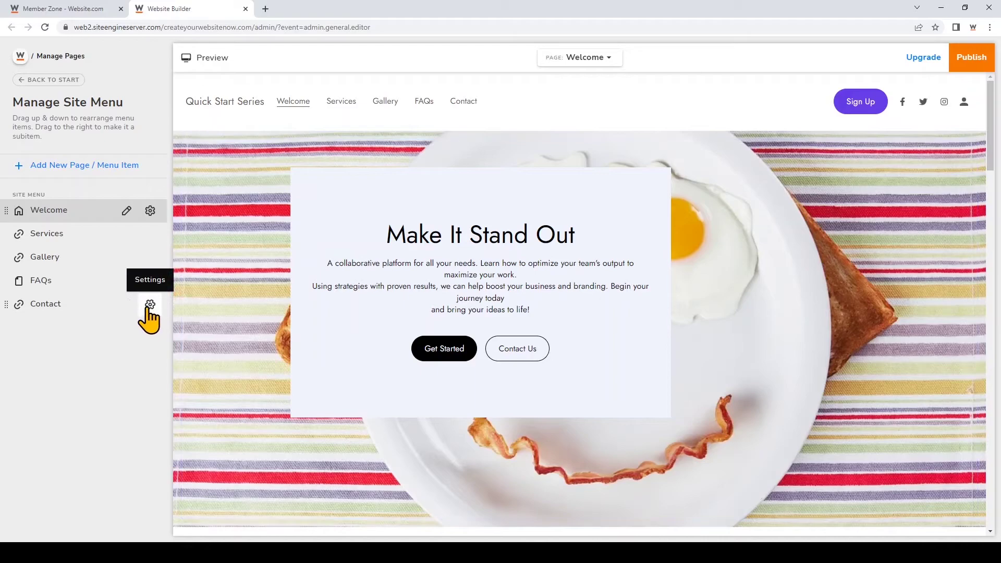
click(149, 306)
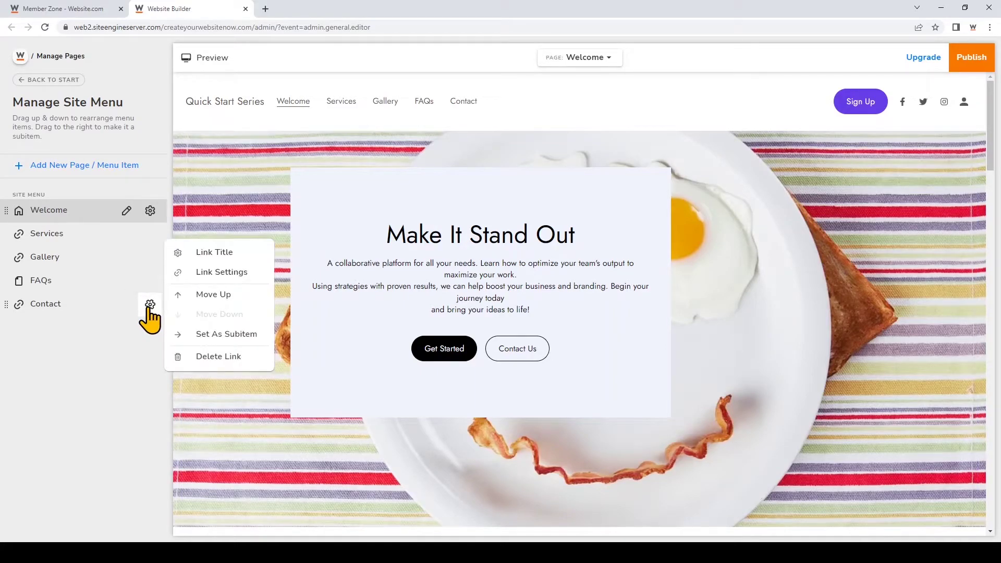
click(239, 334)
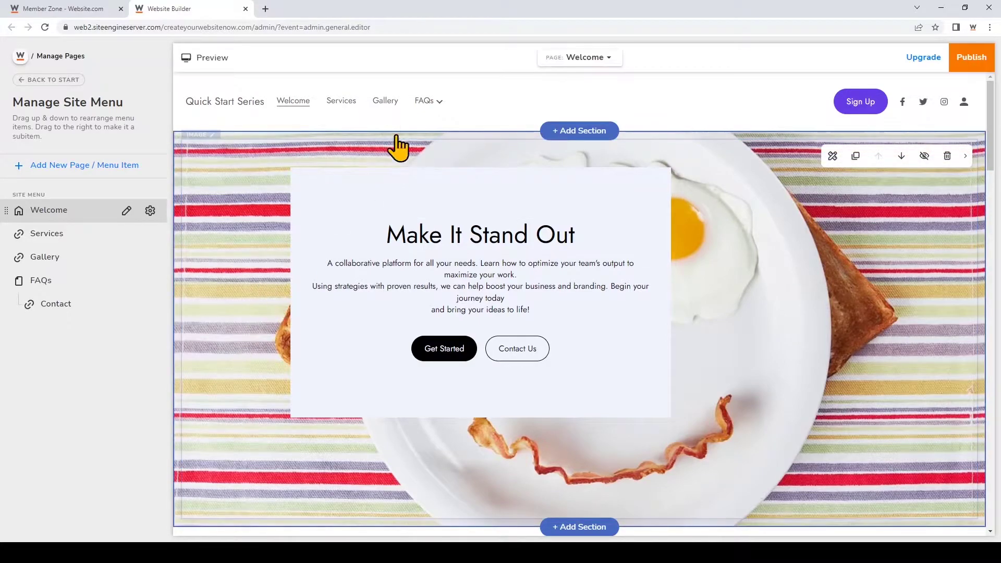
mouse_move(441, 106)
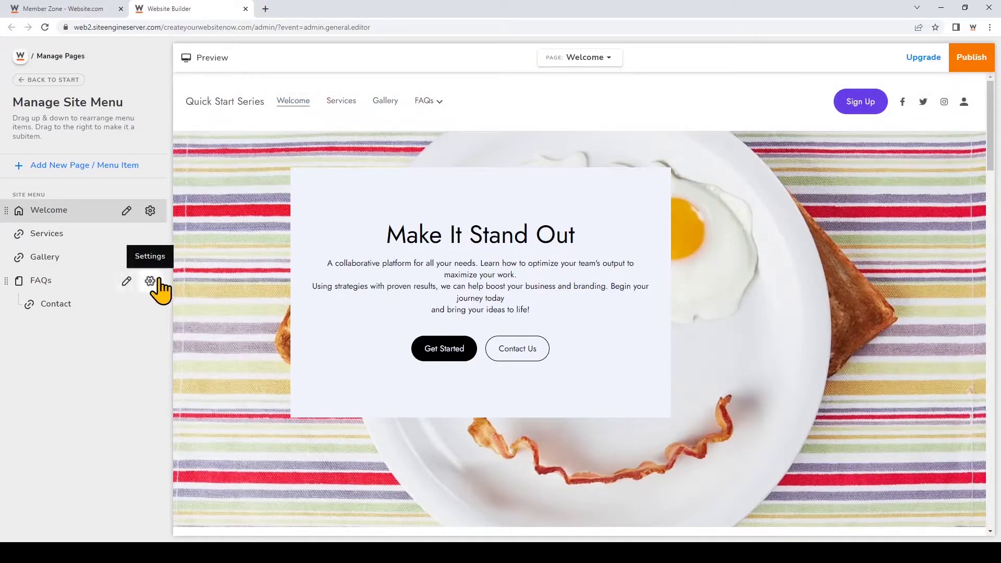
- Clone the Welcome page to create 'Welcome - Clone'
click(151, 282)
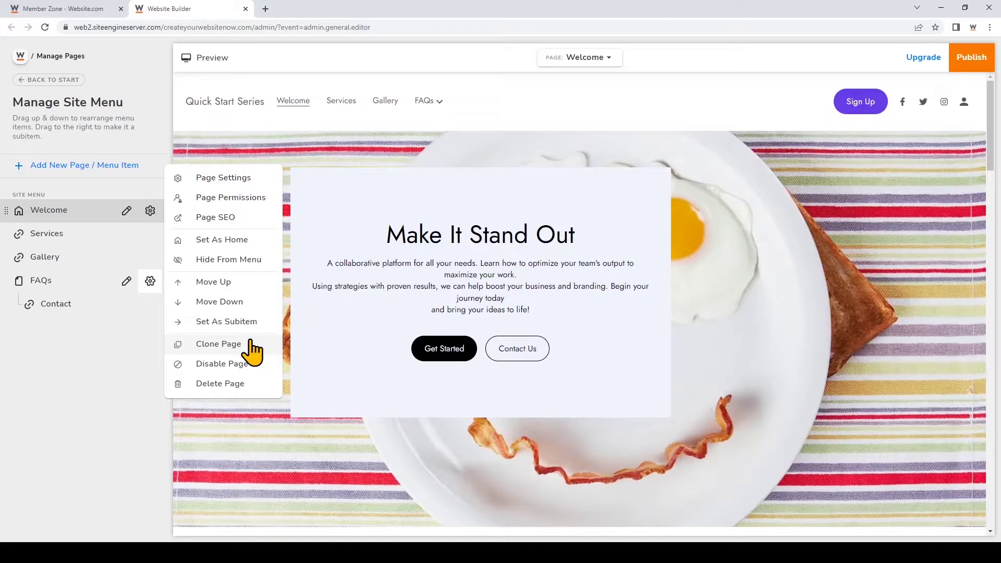
click(150, 210)
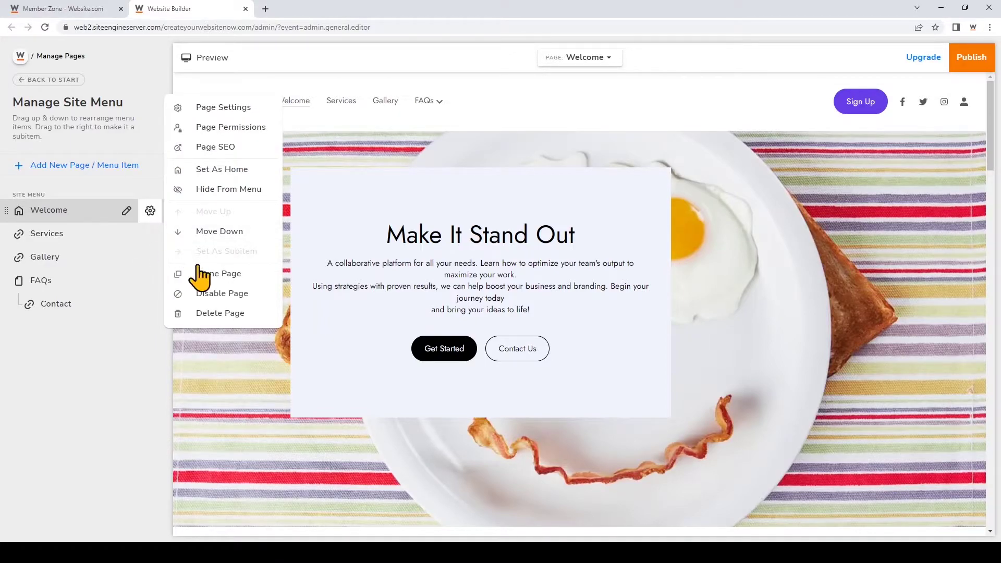
click(222, 274)
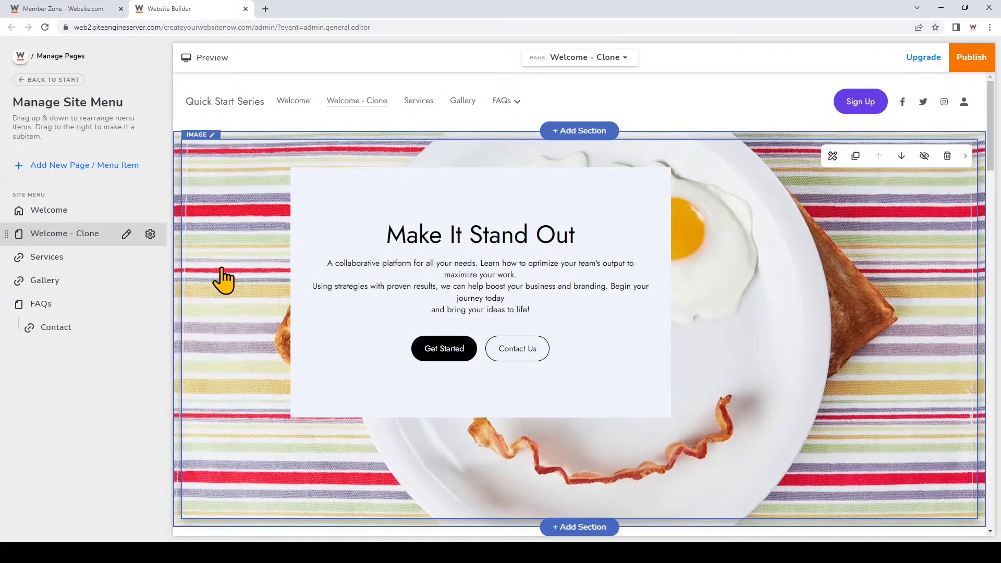
- Change the cloned page's title to 'About Us' in Page Settings and save
click(150, 235)
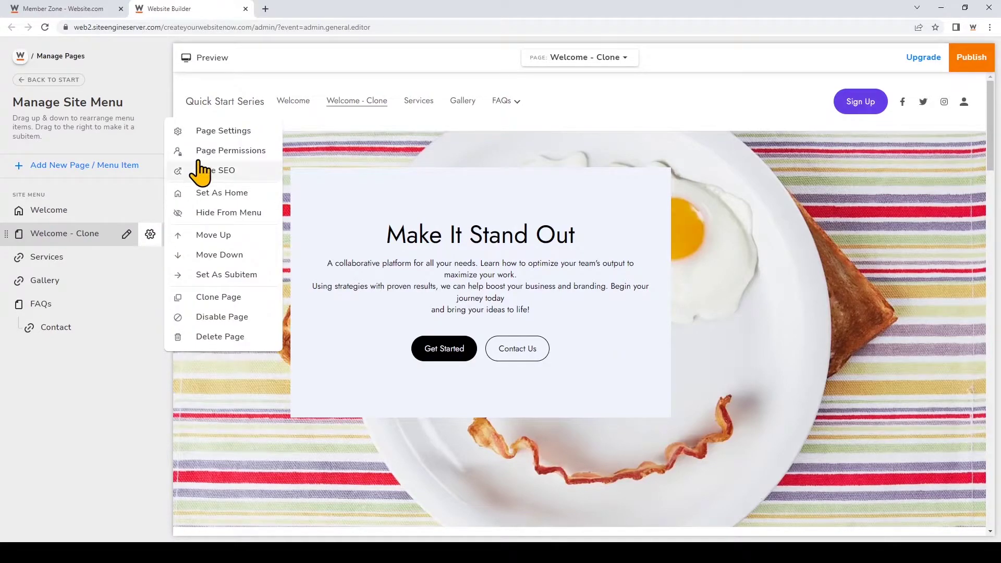
click(249, 131)
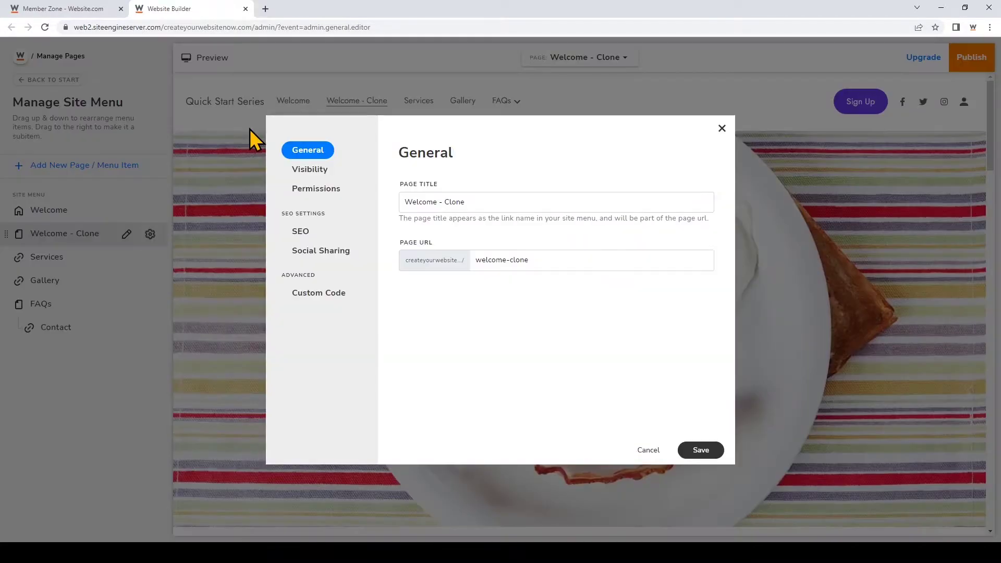
triple_click(513, 205)
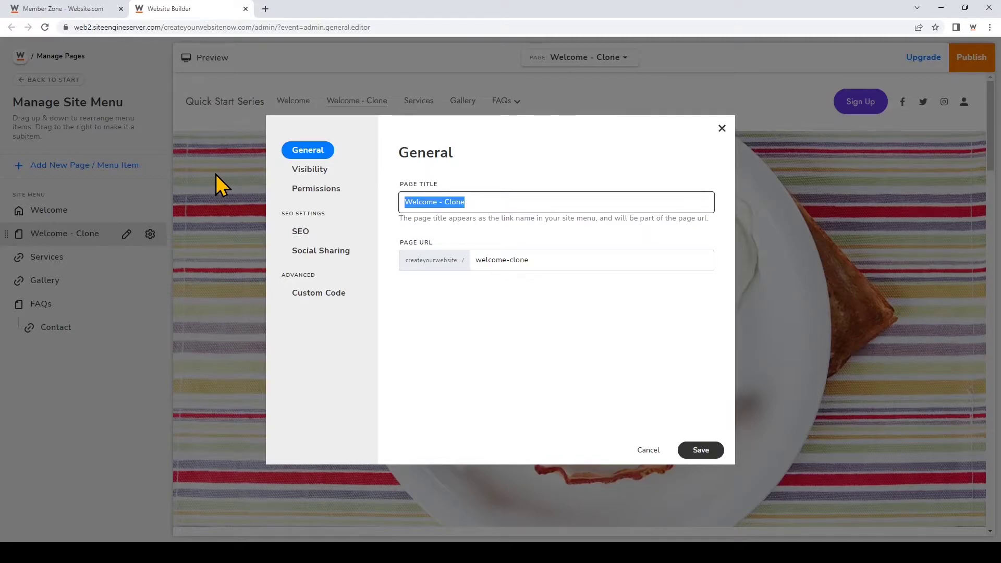
text(About Us)
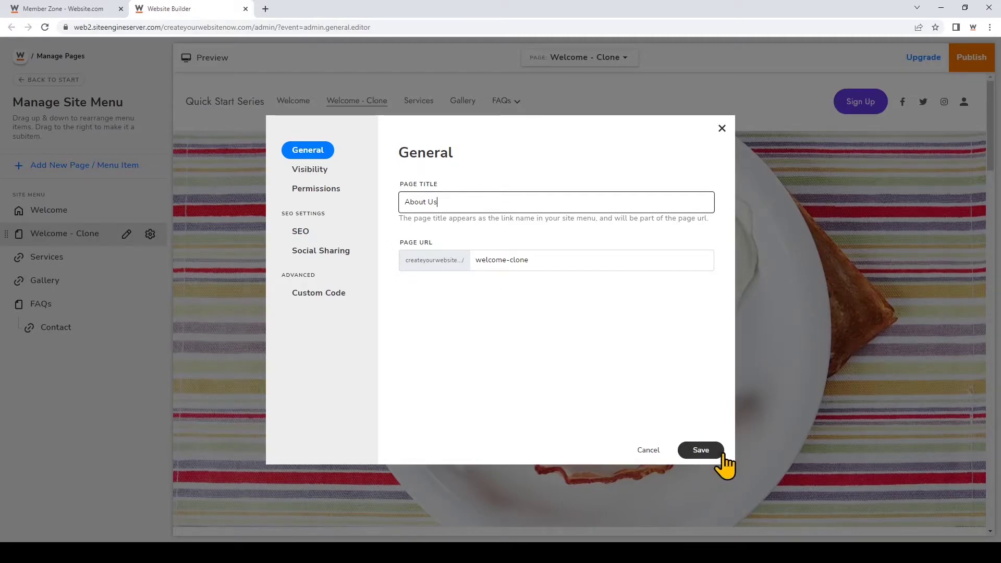
click(702, 452)
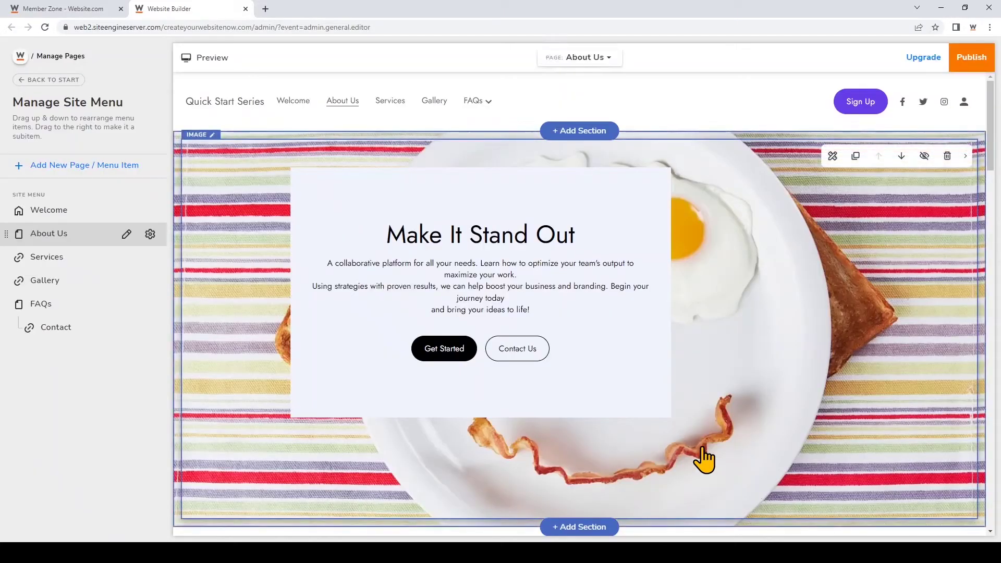
- Pick FAQs from the PAGE dropdown to edit it, then return to the Manage Pages list
click(150, 235)
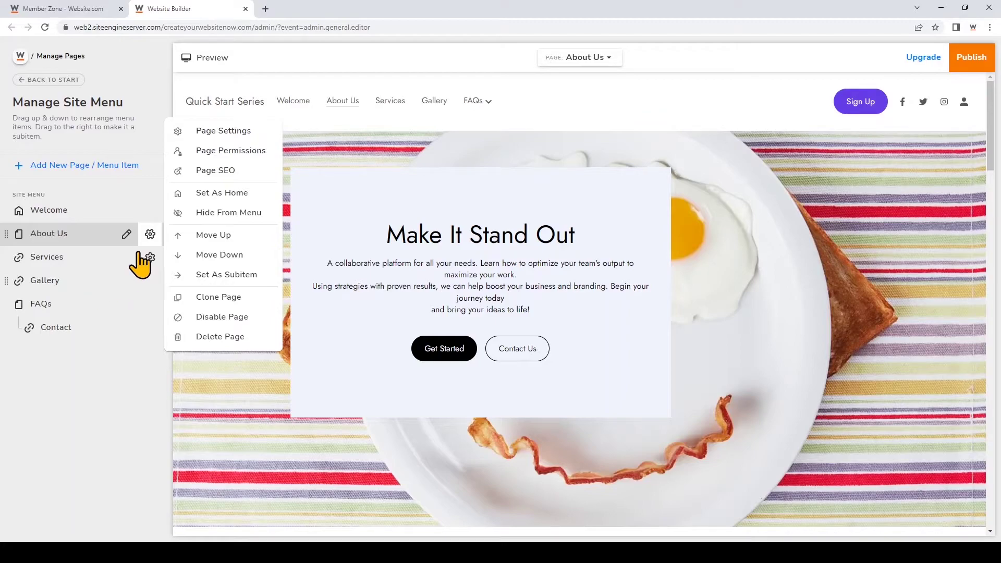
click(611, 58)
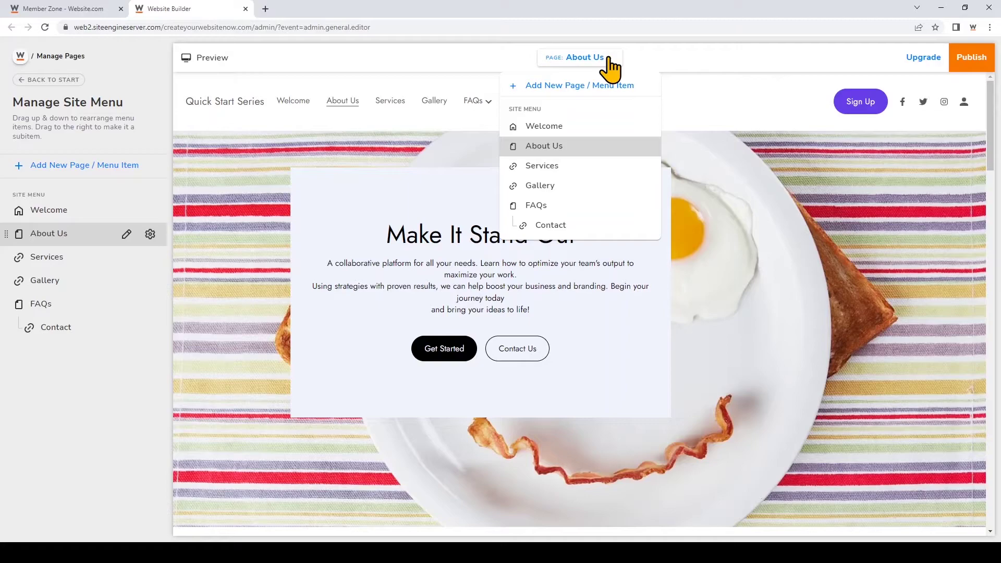
click(610, 205)
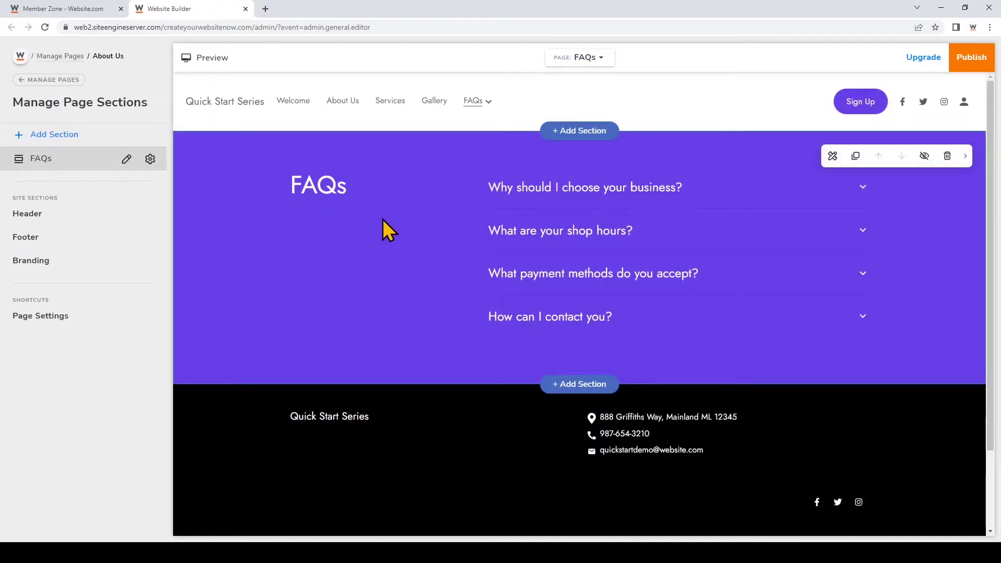
click(73, 81)
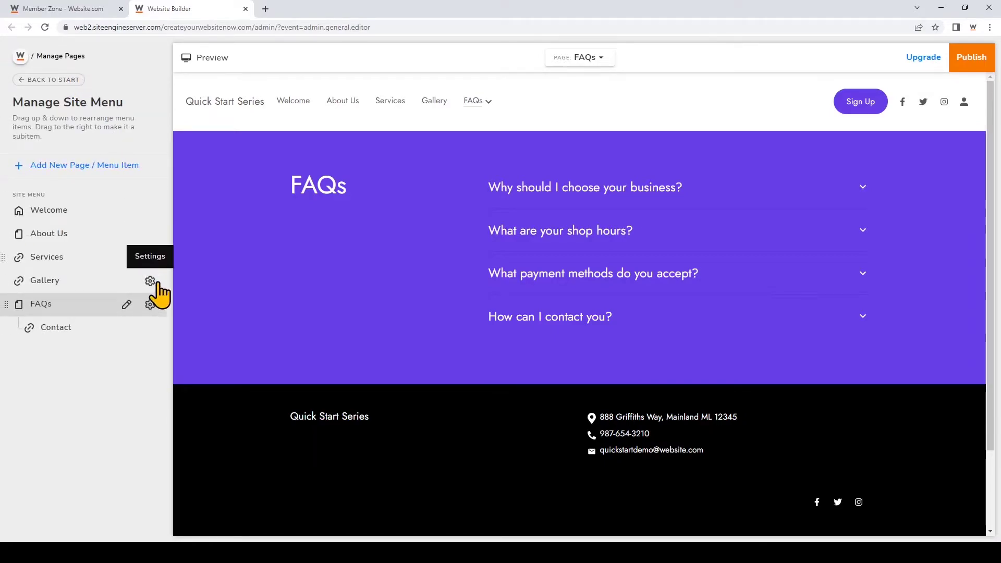
- Open Page Settings for FAQs, showing page title FAQs and URL faqs
click(156, 309)
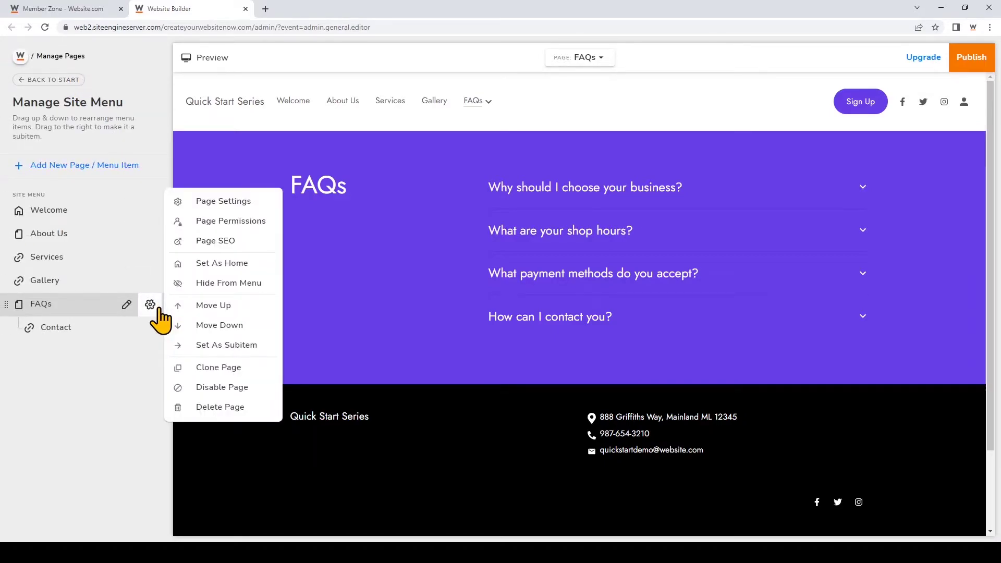
click(265, 203)
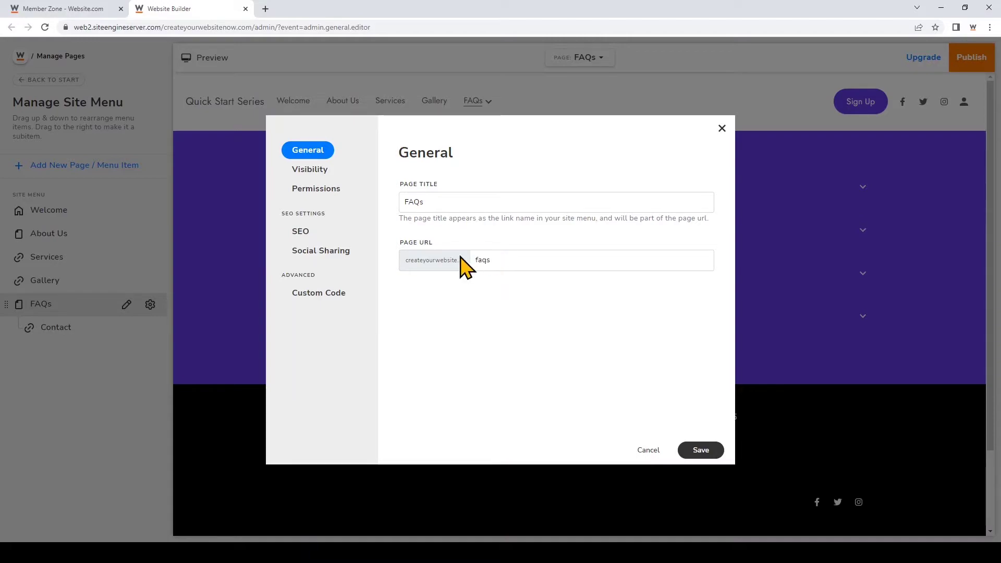
- Set FAQs viewing permission to Password Holders and enter a page password
click(324, 183)
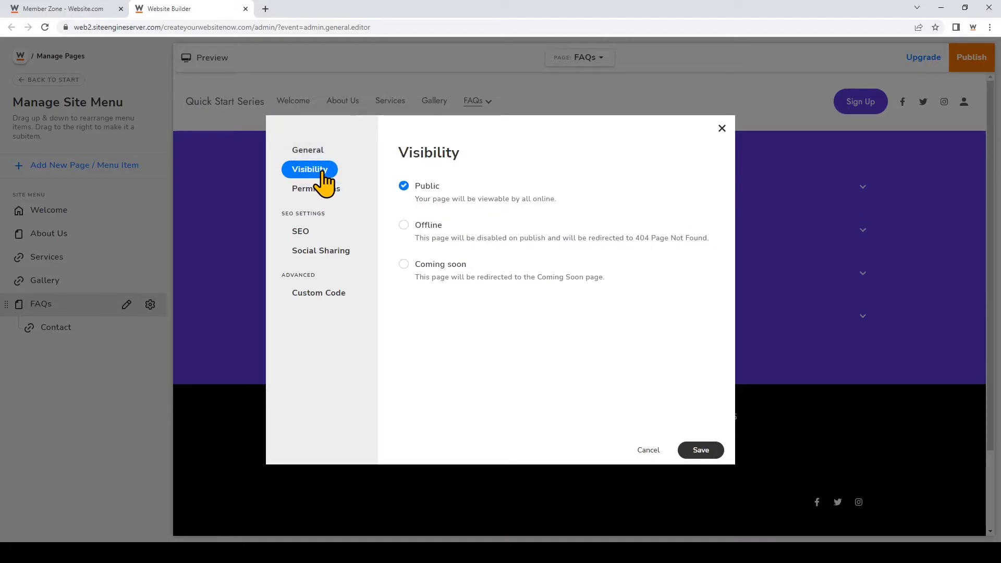
click(349, 205)
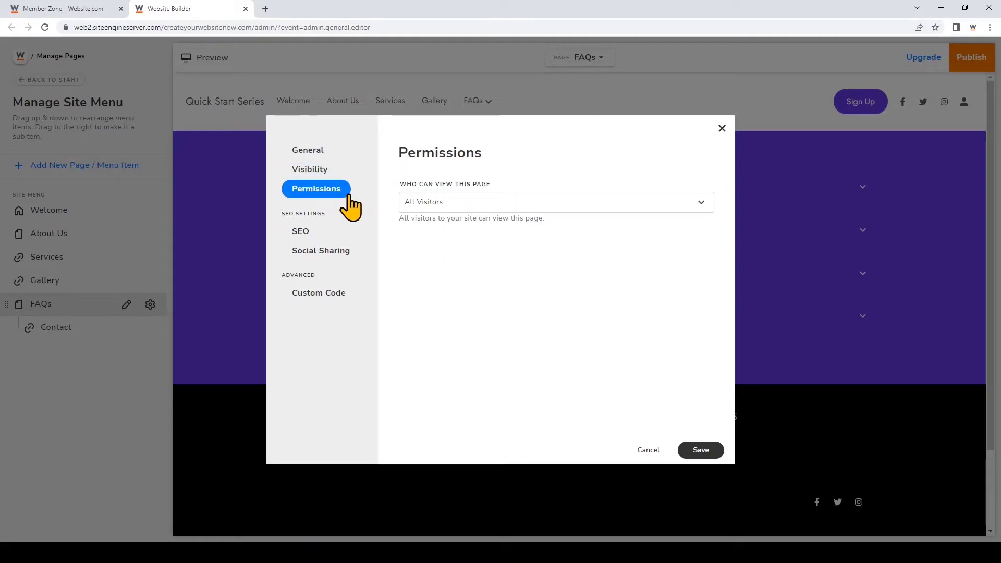
click(475, 203)
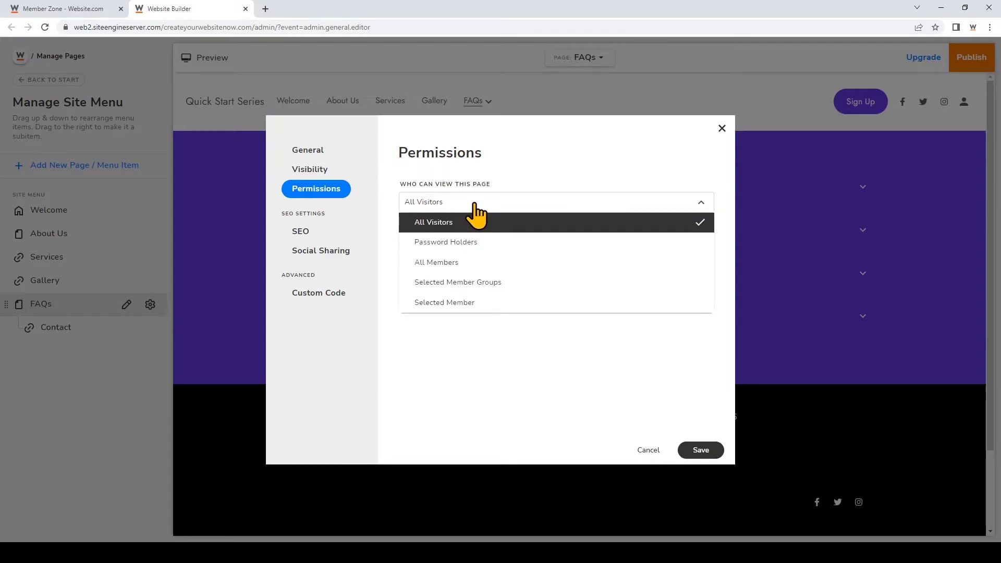
click(511, 243)
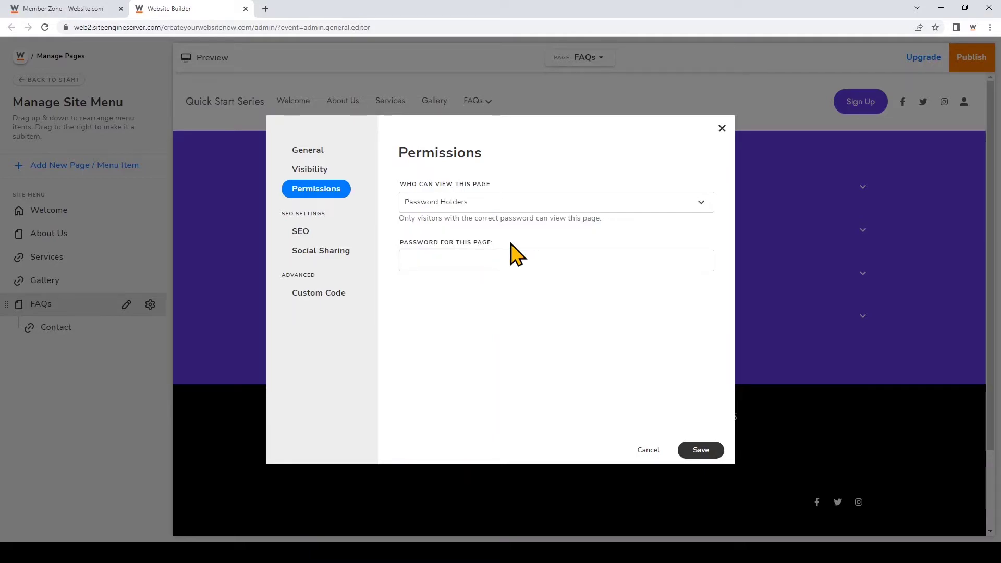
click(501, 256)
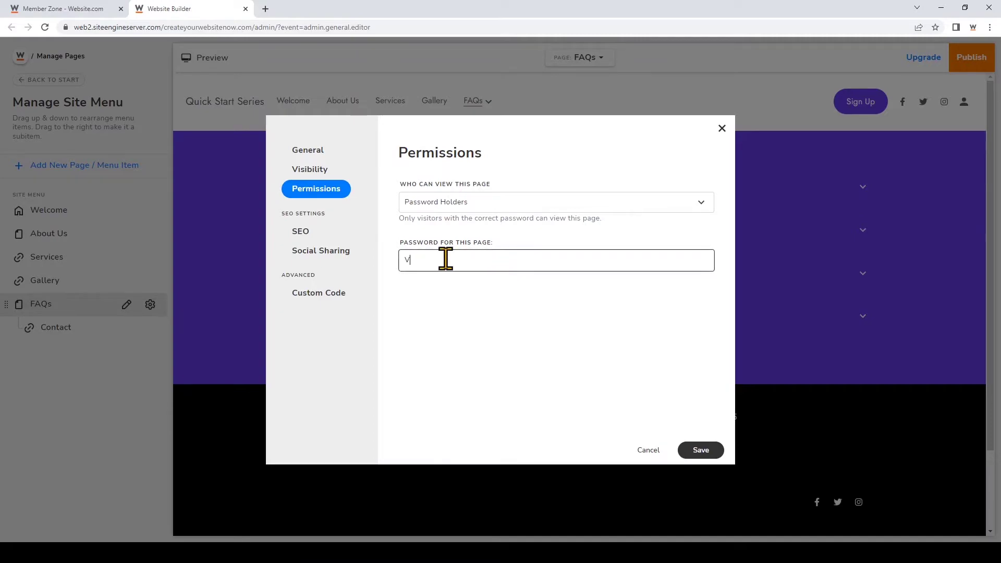
- Save the Password Holders restriction, then reopen FAQs permissions to confirm it stays selected
click(711, 452)
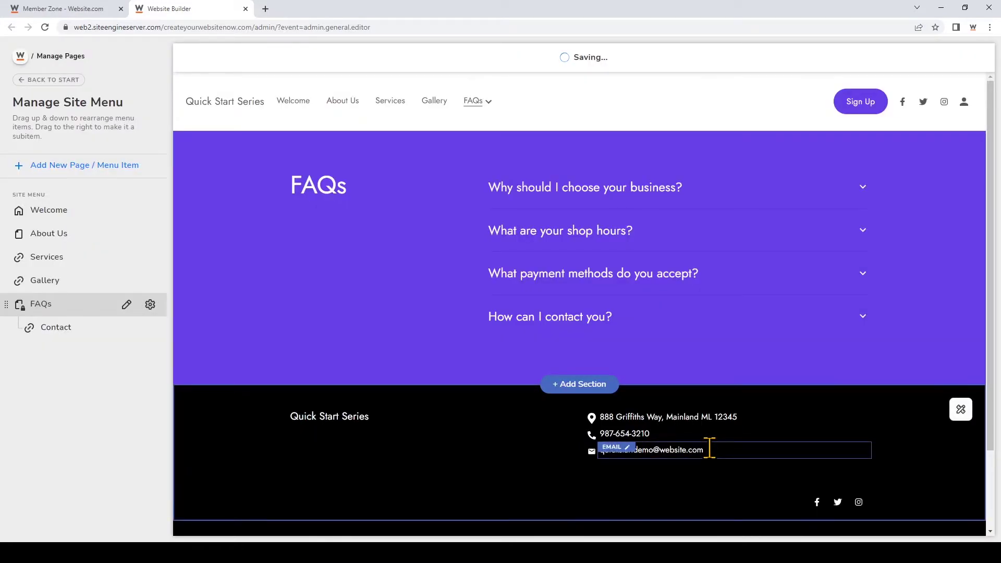
click(150, 304)
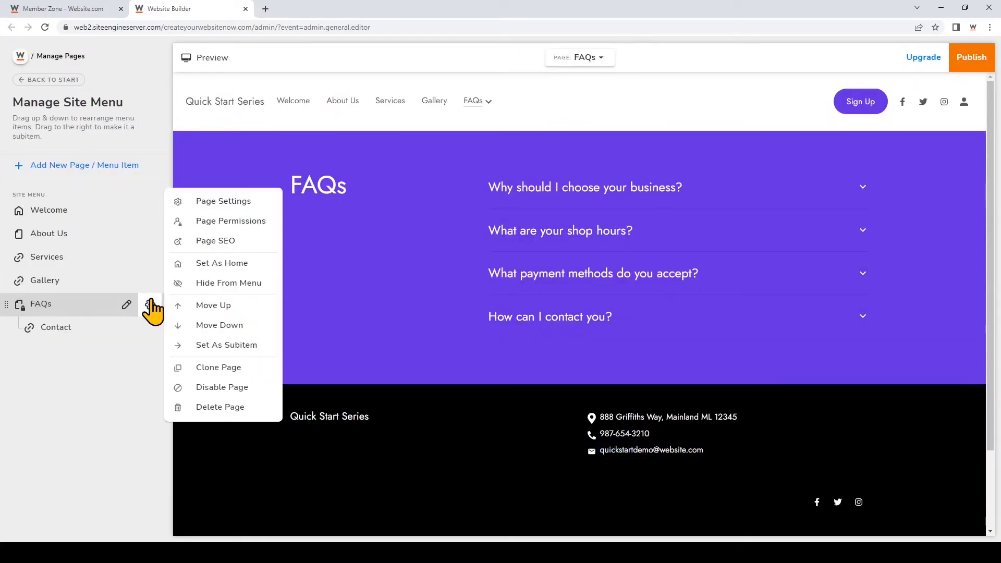
click(252, 201)
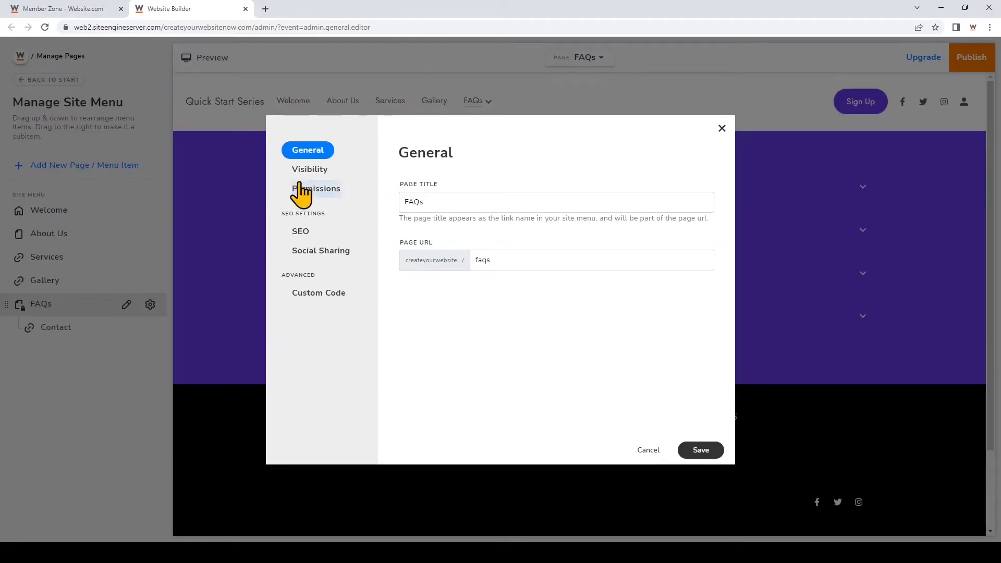
click(321, 192)
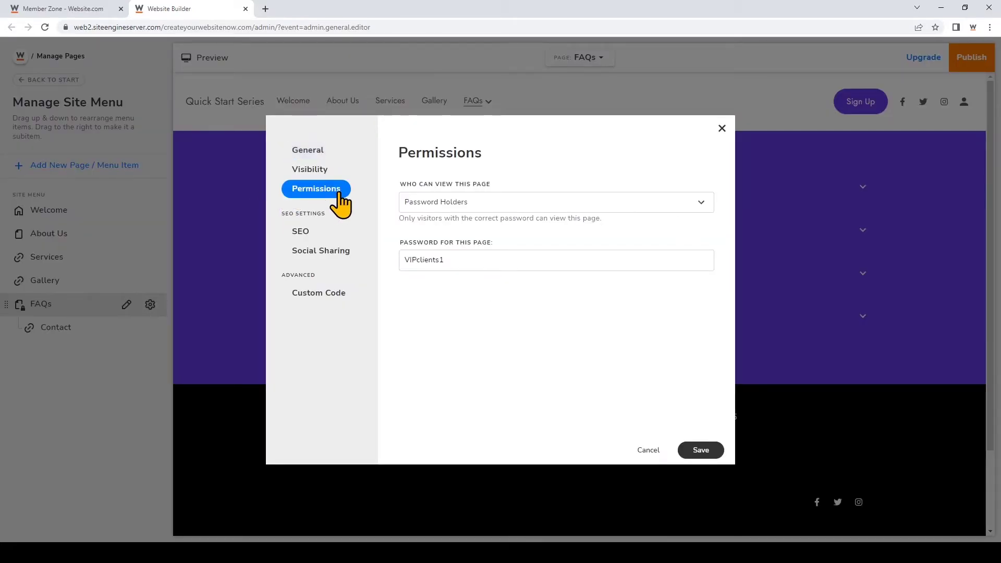
click(637, 206)
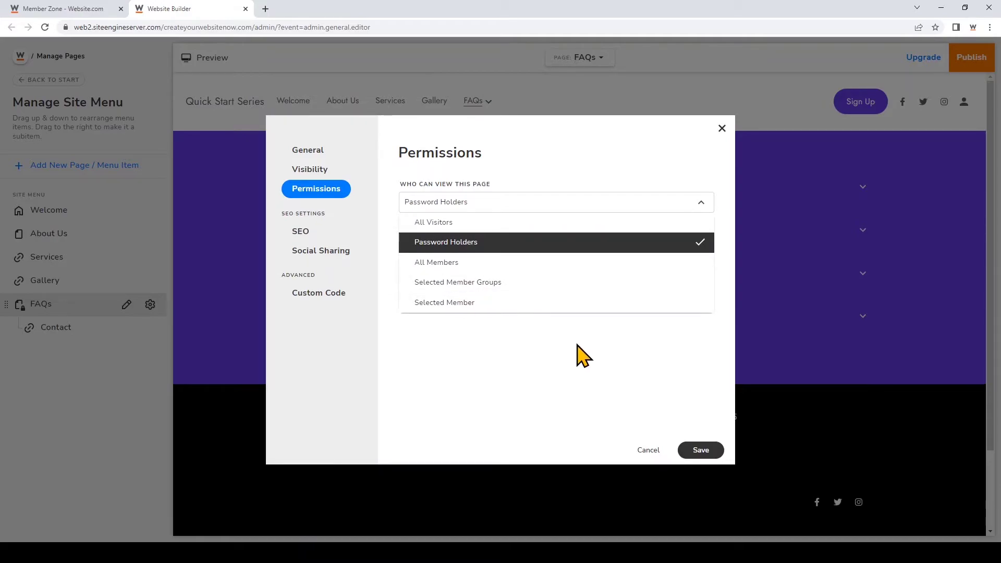
click(680, 245)
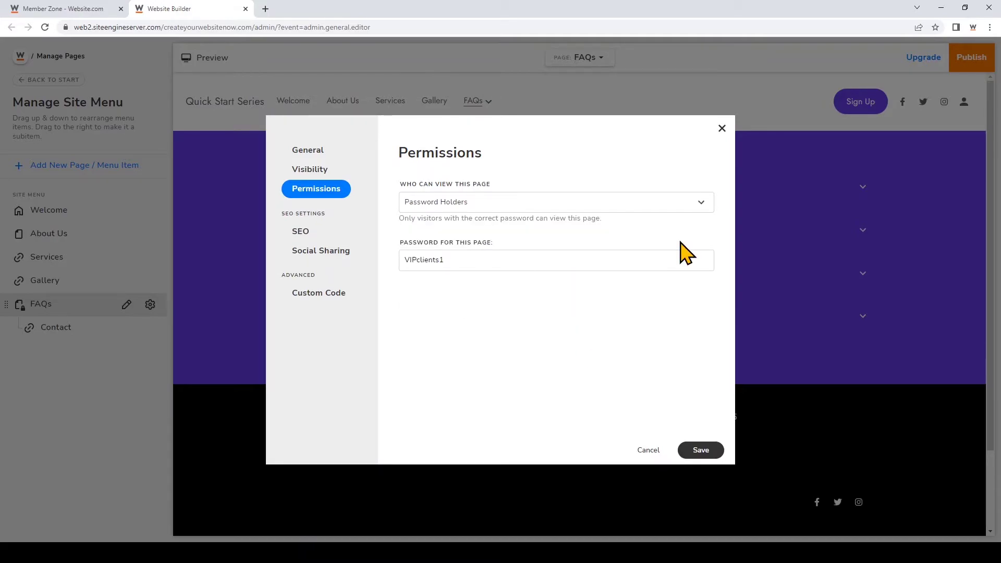
- Set SEO title 'FAQs | Quick Start' and a quick start series FAQ description, then save
click(335, 233)
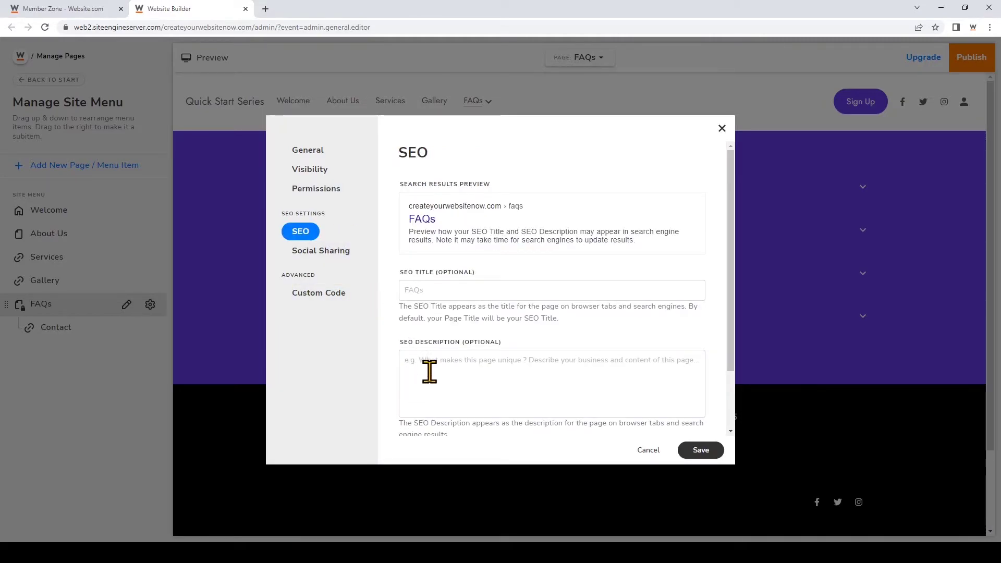
click(434, 291)
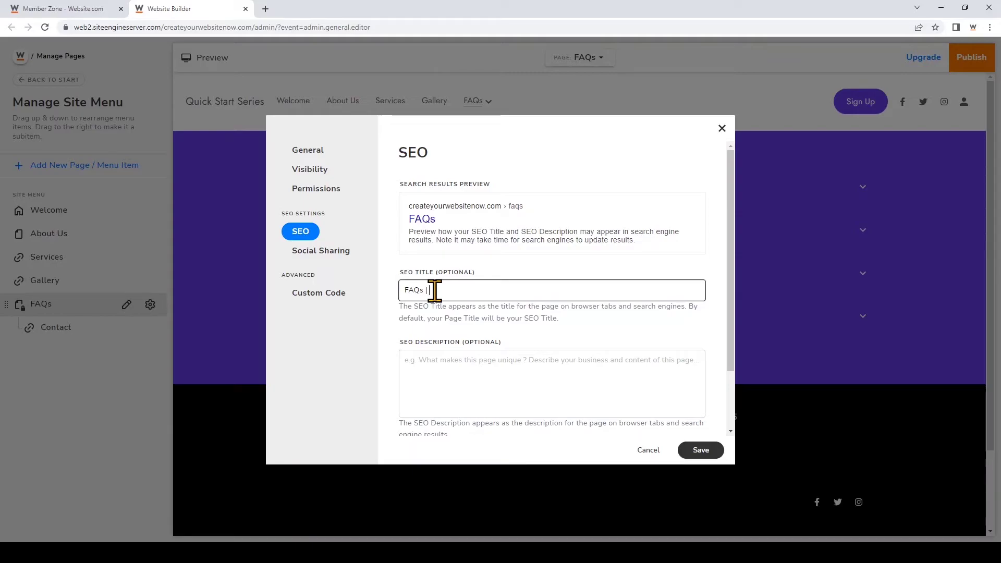
text(| Quick Start)
click(450, 379)
text(Find out)
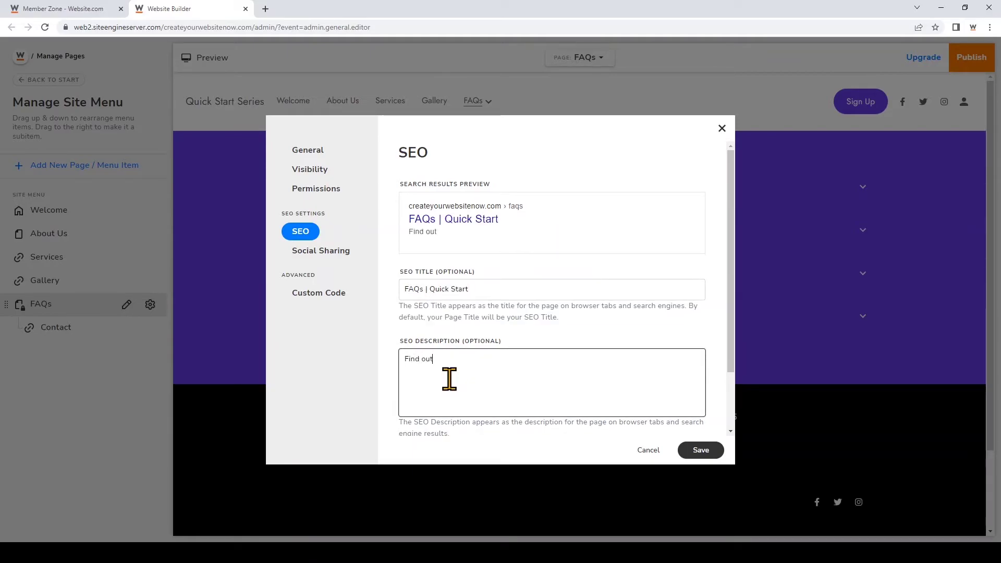
text( about frequently asked questions)
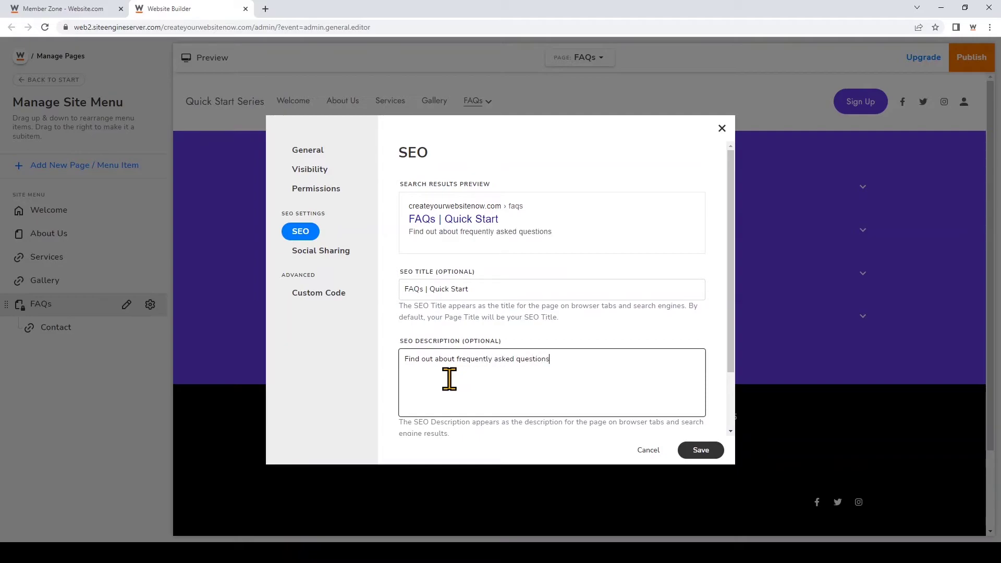
text( for our quick start series.)
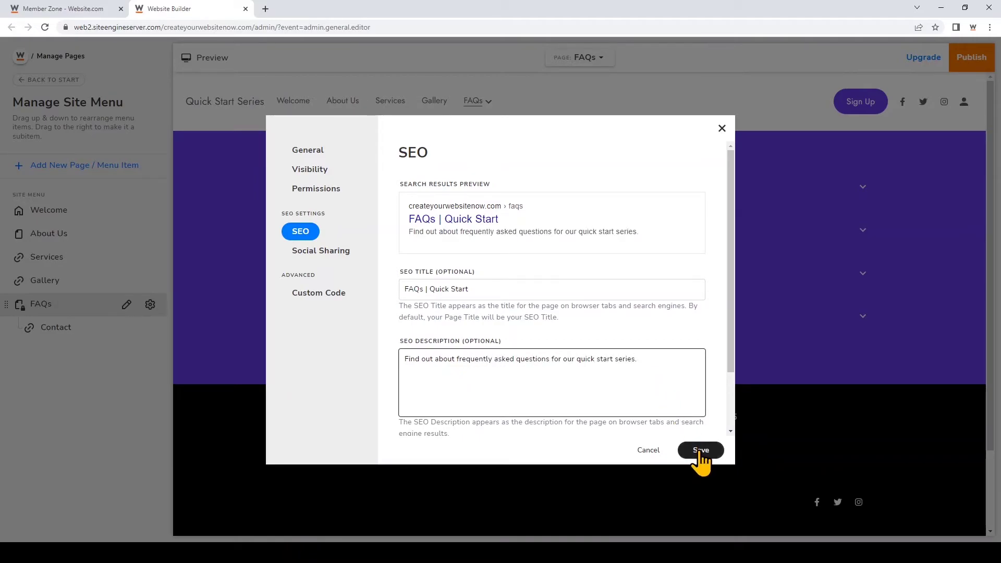
click(700, 450)
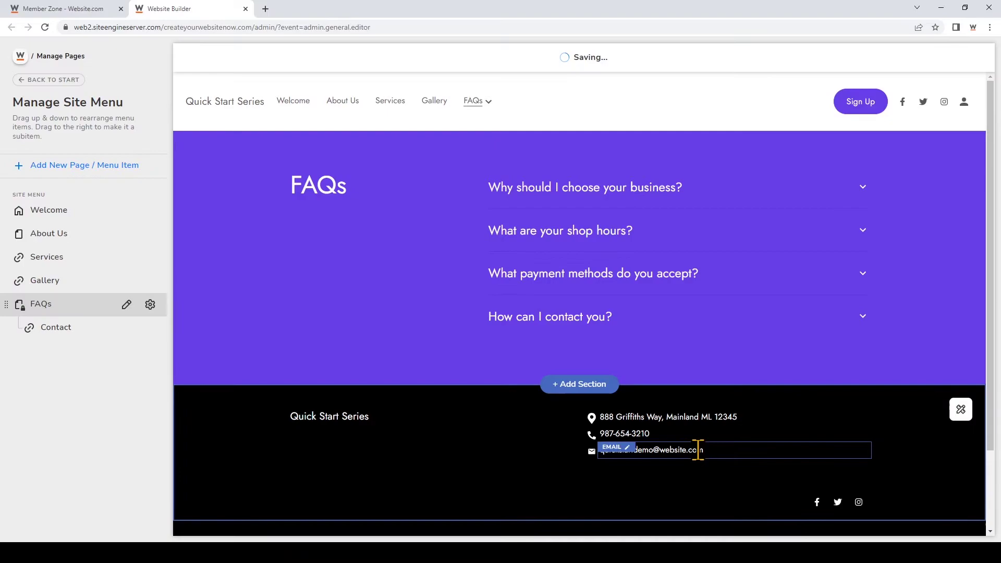
click(150, 304)
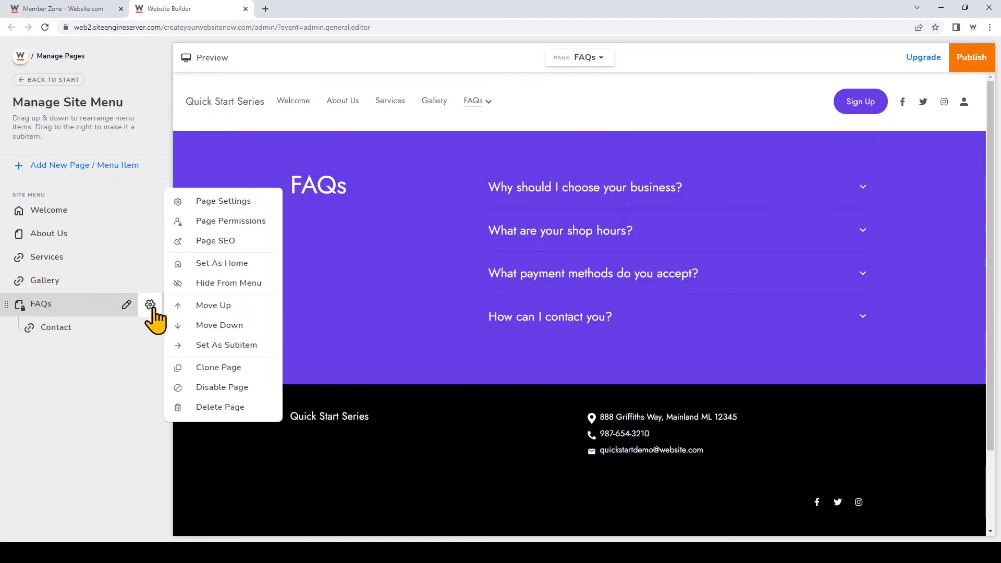
click(224, 201)
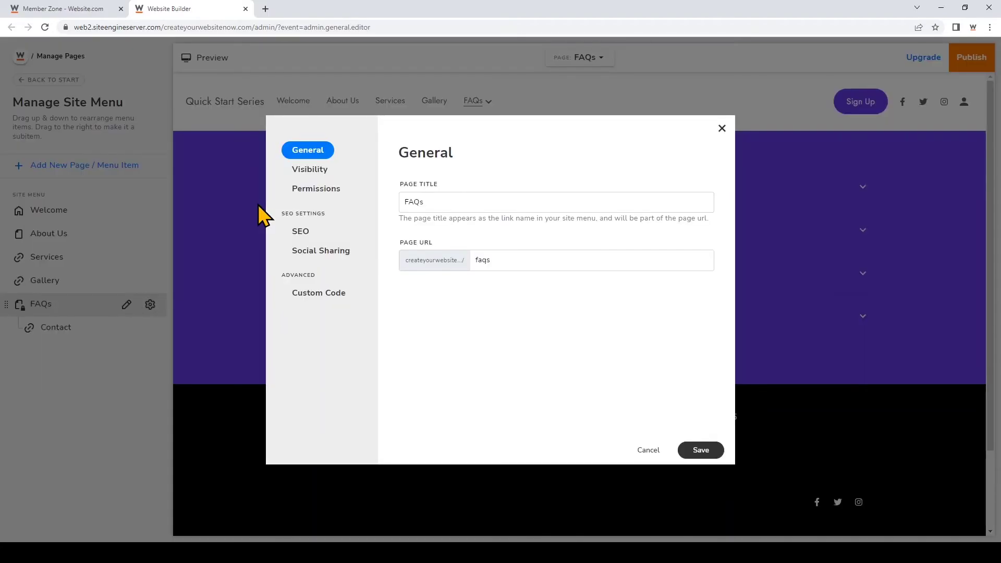
click(343, 259)
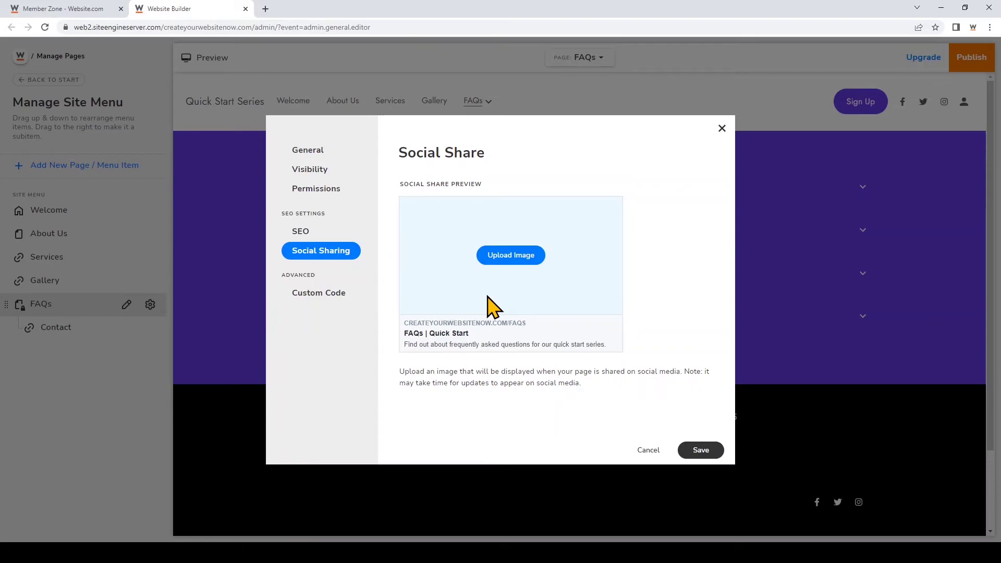
click(705, 452)
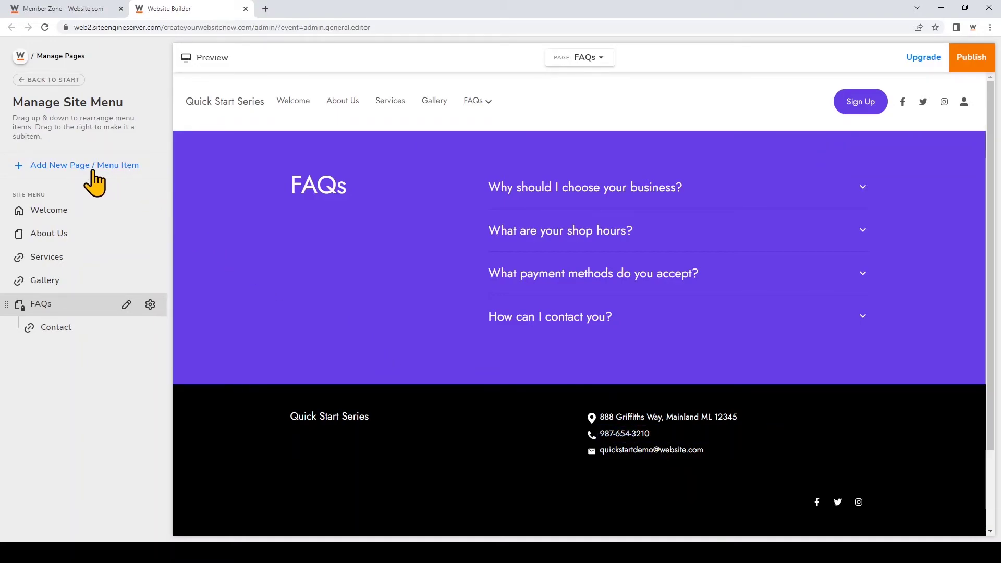
- Preview the About, Services, Gallery, Contact and Landing Page templates, then return to Blank
click(57, 165)
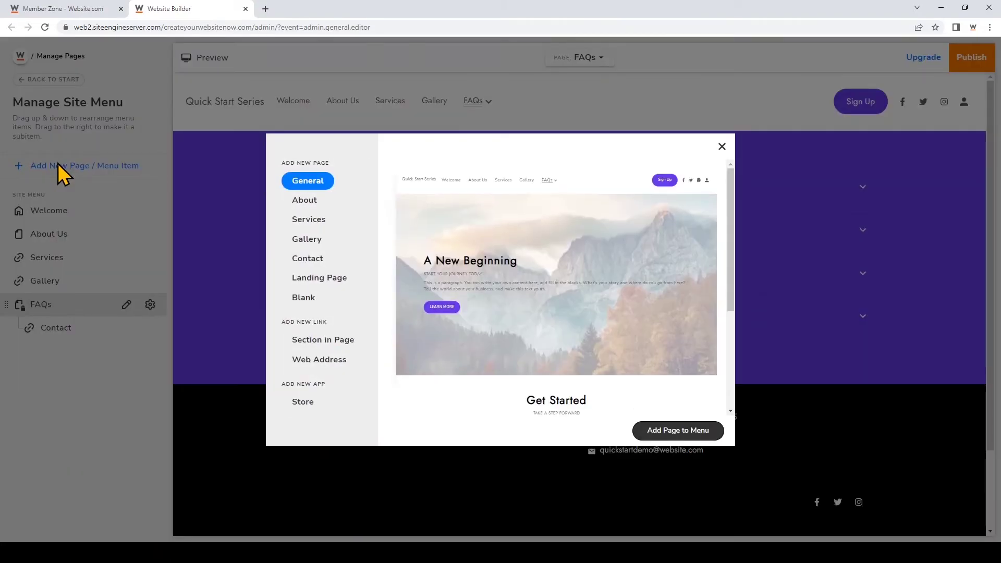
click(321, 301)
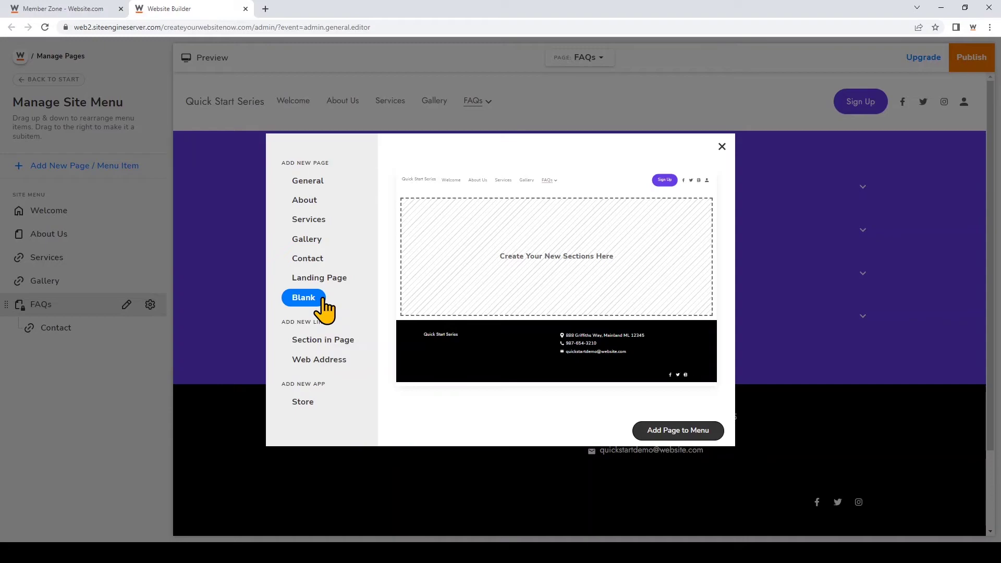
click(317, 202)
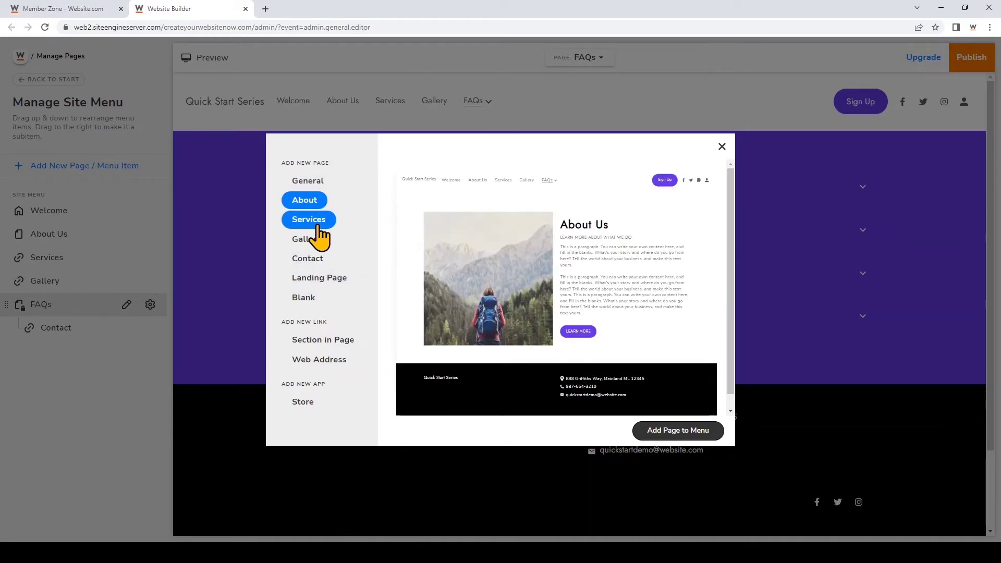
click(318, 227)
click(319, 243)
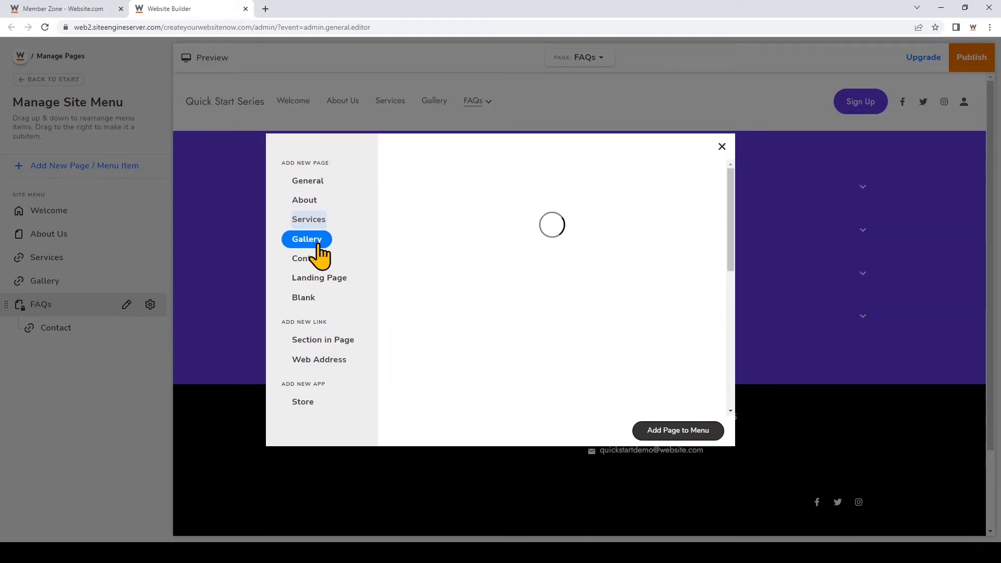
click(317, 266)
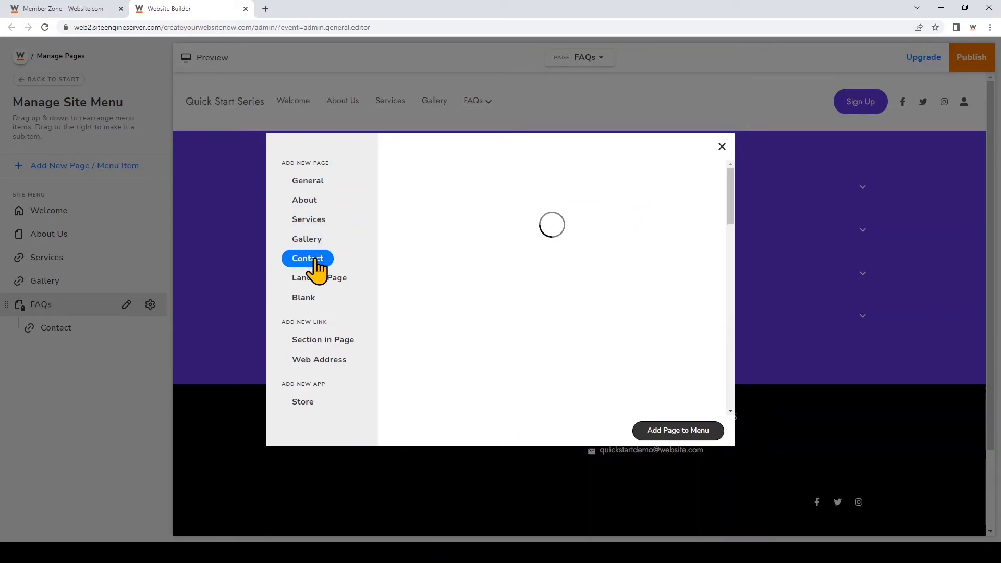
click(323, 283)
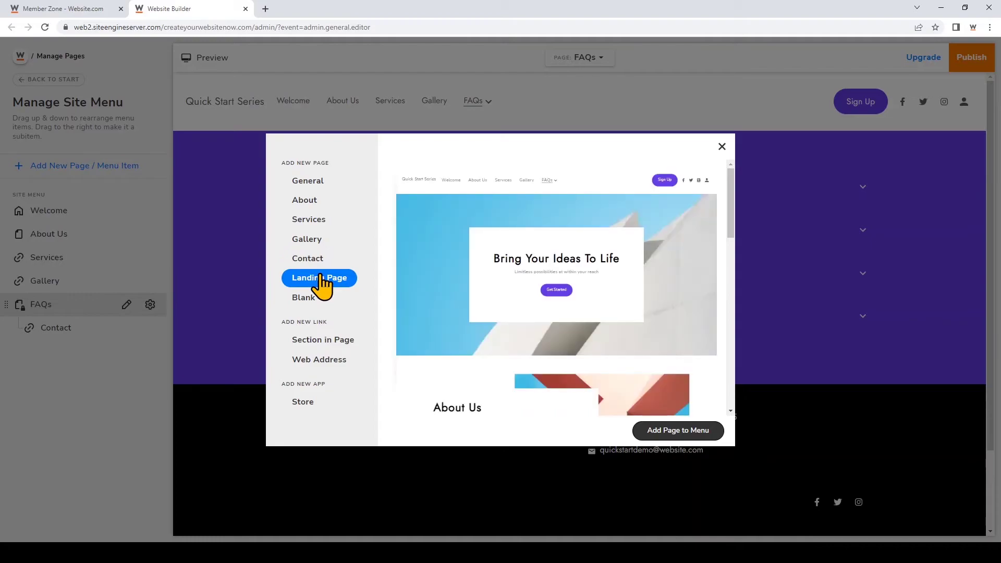
click(315, 305)
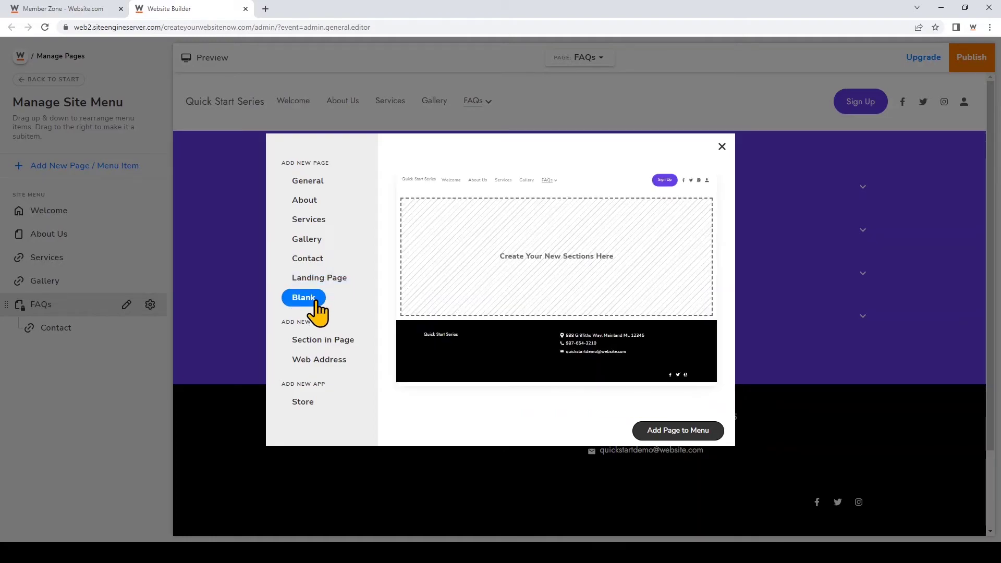
- Add a Blank page titled 'Testimonials' to the site menu
click(688, 430)
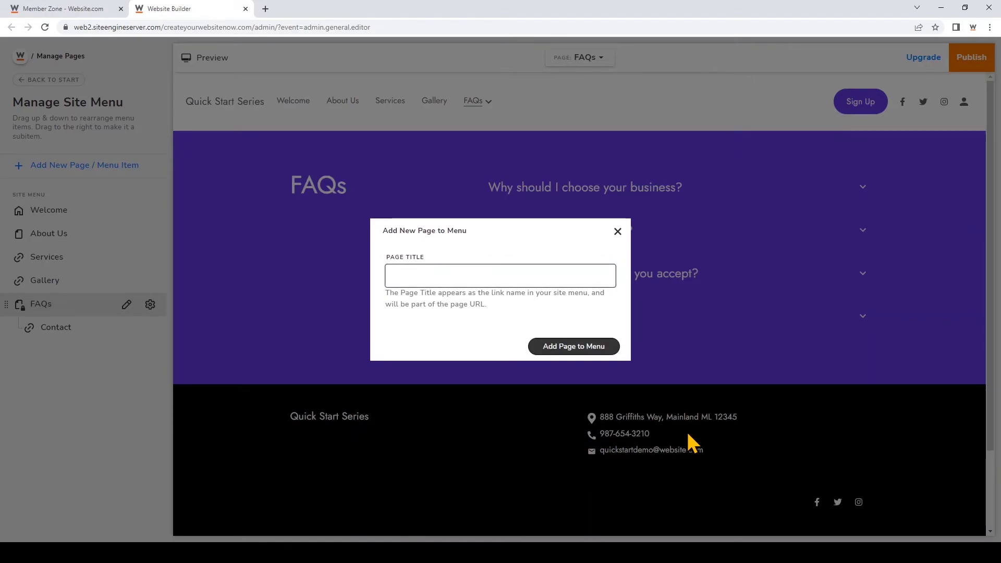
text(Testimonials)
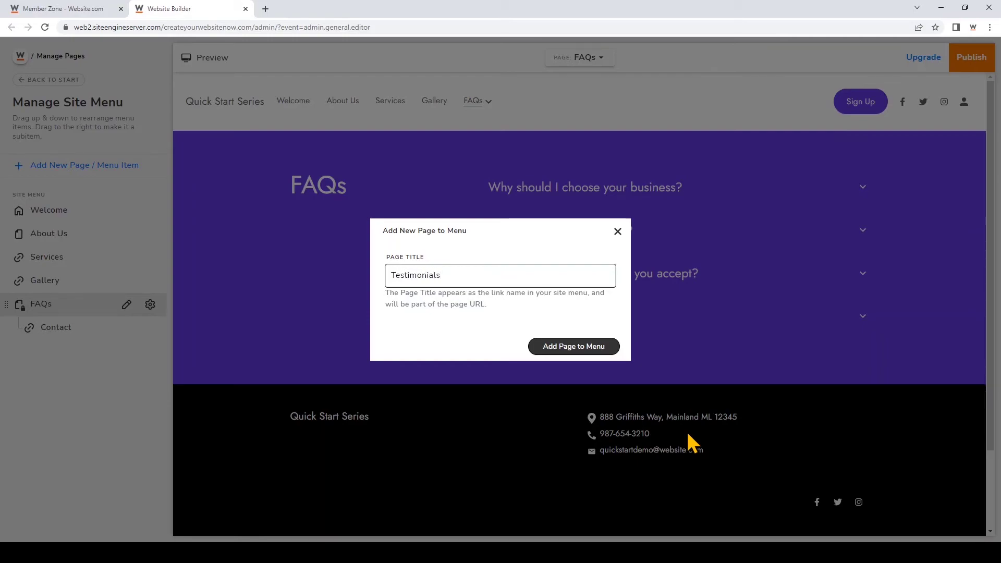
click(603, 348)
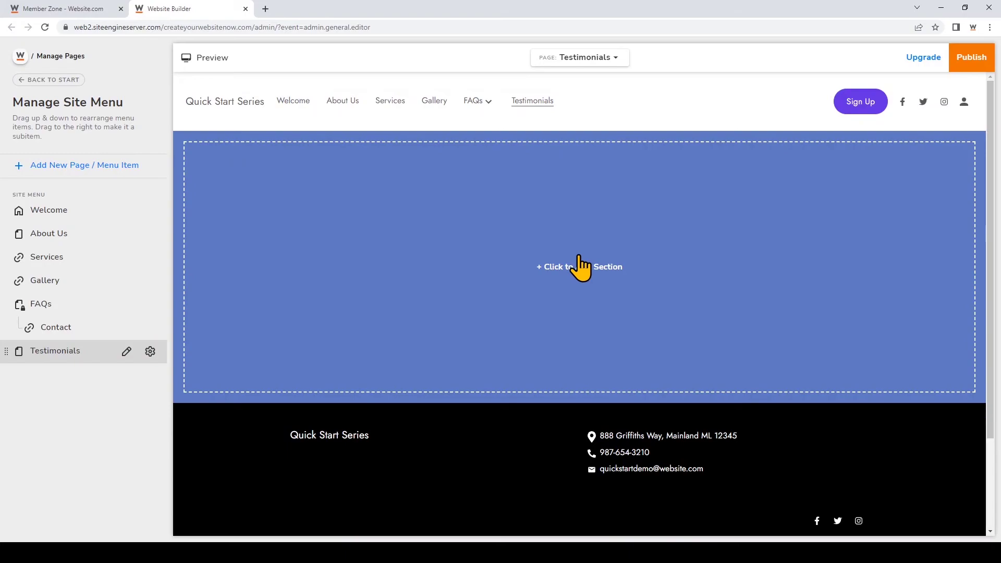
- Insert the four-photo Testimonials grid section, with photos, sample quotes and names, into the empty page
click(580, 268)
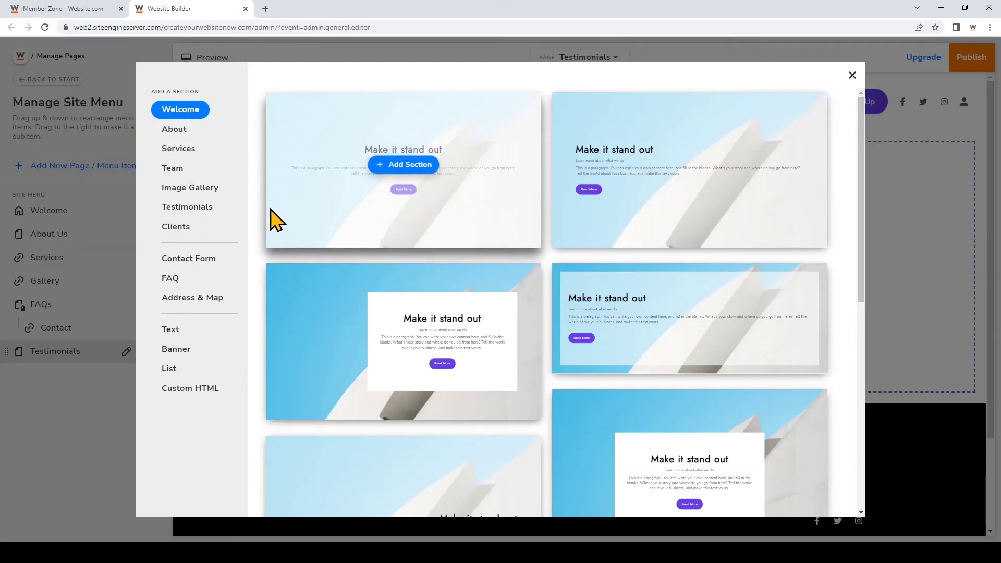
click(214, 211)
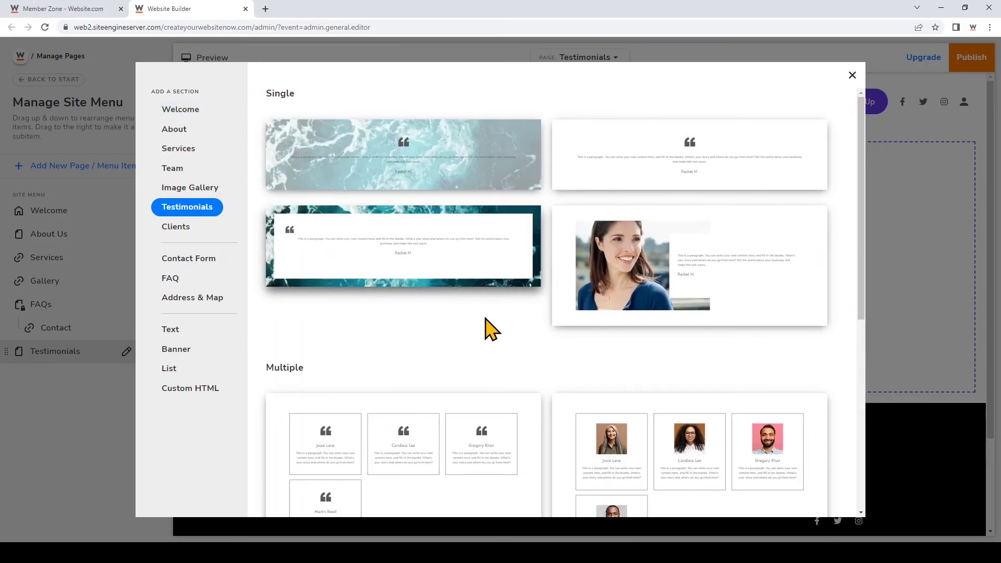
scroll(498, 320, down, 7)
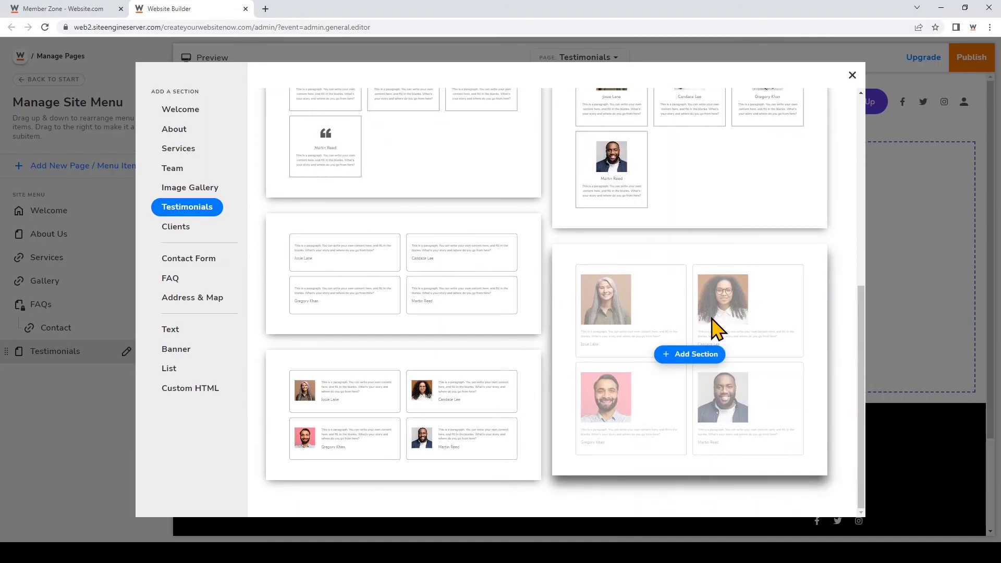
click(712, 358)
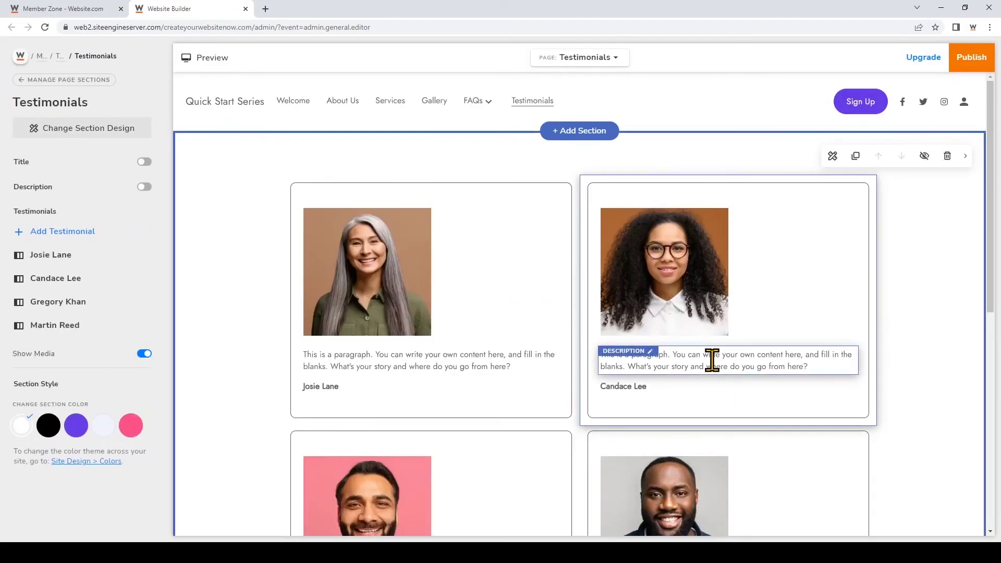